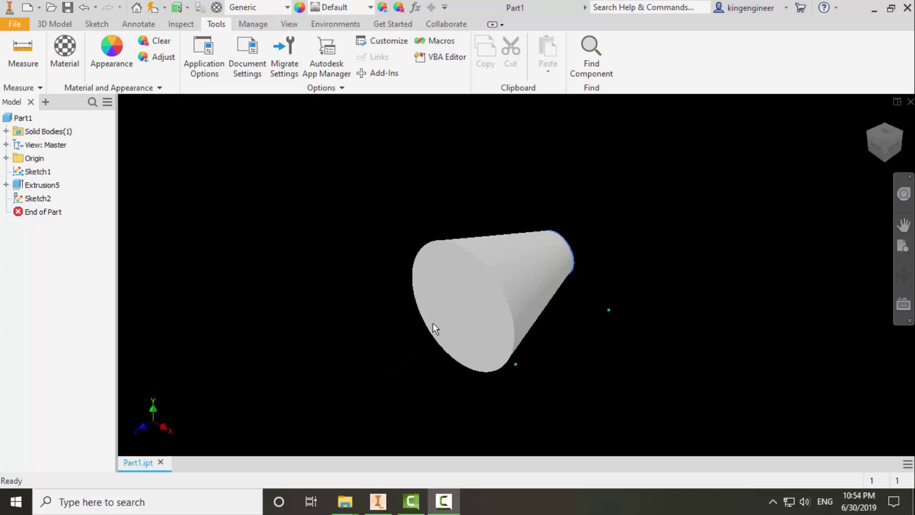
# Edit the cone's existing extrusion, changing its taper angle to 15 degrees
pyautogui.click(476, 312)
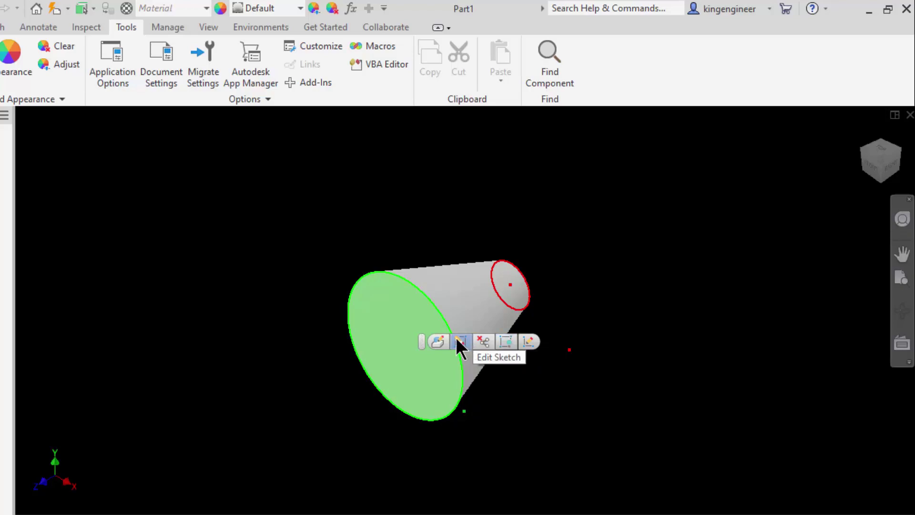
pyautogui.click(436, 338)
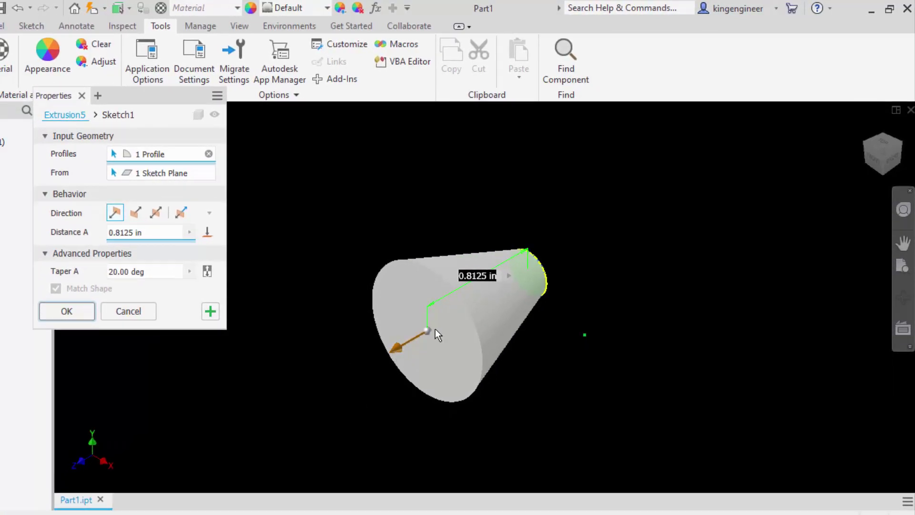
pyautogui.moveTo(399, 345)
pyautogui.mouseDown()
pyautogui.moveTo(392, 354)
pyautogui.moveTo(400, 348)
pyautogui.mouseUp()
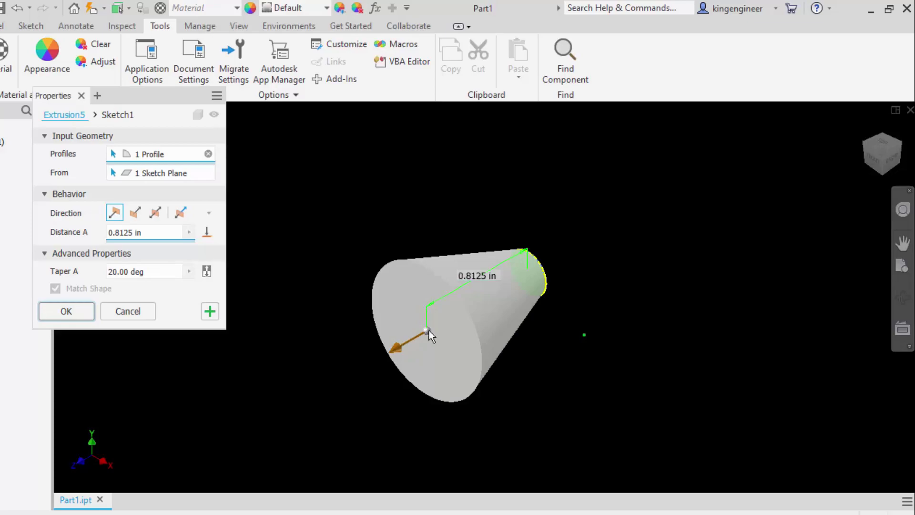
pyautogui.moveTo(428, 331)
pyautogui.mouseDown()
pyautogui.moveTo(429, 307)
pyautogui.moveTo(479, 388)
pyautogui.moveTo(374, 382)
pyautogui.moveTo(361, 348)
pyautogui.moveTo(399, 388)
pyautogui.moveTo(423, 398)
pyautogui.moveTo(405, 398)
pyautogui.moveTo(380, 370)
pyautogui.moveTo(385, 360)
pyautogui.mouseUp()
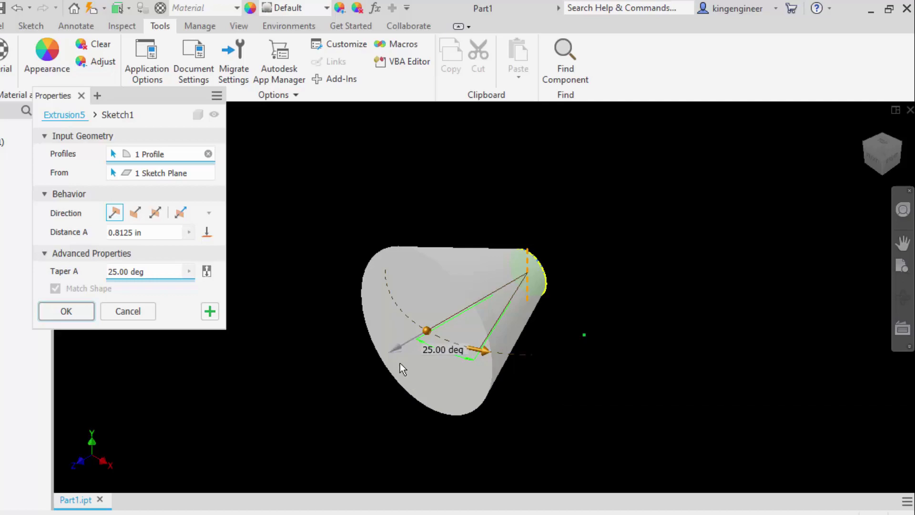
pyautogui.click(74, 308)
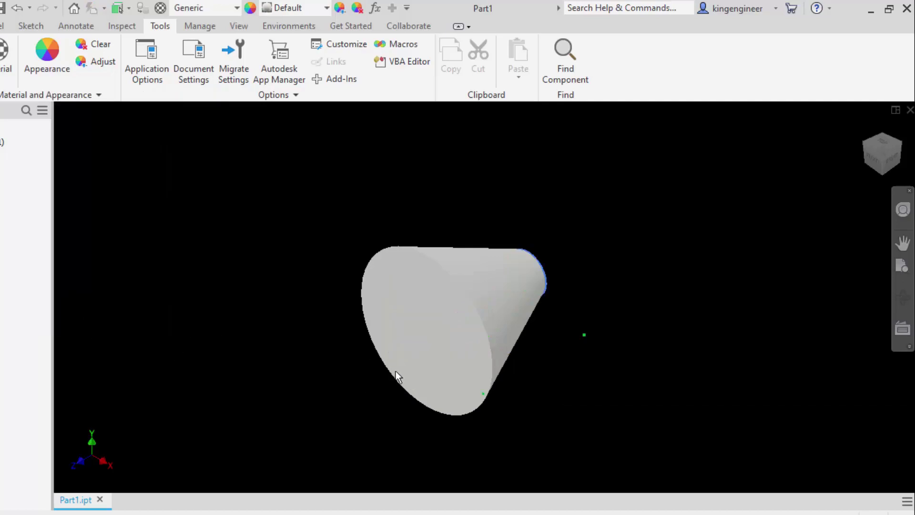
# Start a new cut extrusion from the cone's end face, dragging the distance to 0.875 in and adjusting the taper
pyautogui.rightClick(462, 316)
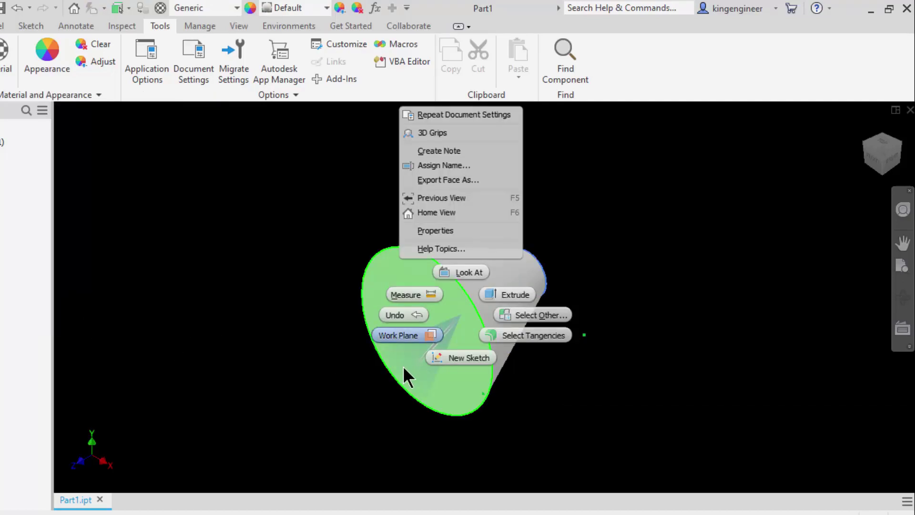
pyautogui.click(498, 293)
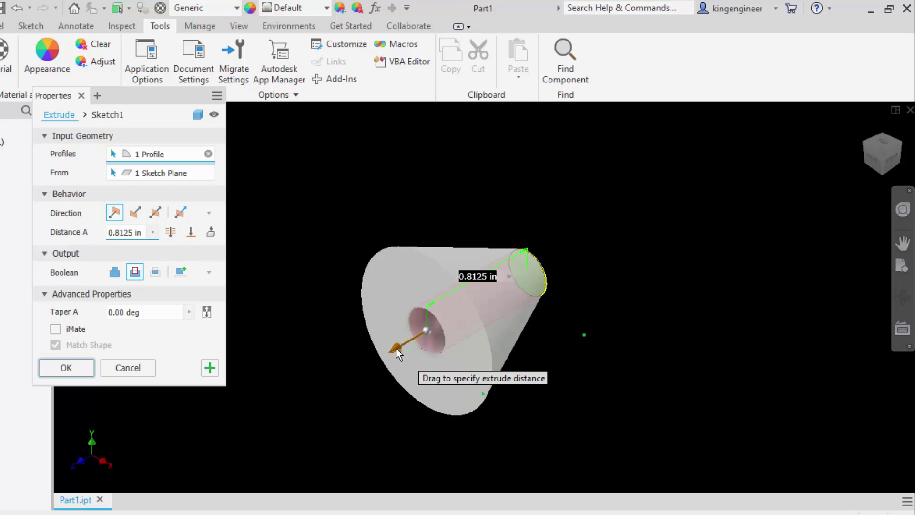
pyautogui.moveTo(396, 348); pyautogui.dragTo(360, 361)
pyautogui.moveTo(426, 428)
pyautogui.mouseDown()
pyautogui.moveTo(452, 426)
pyautogui.moveTo(395, 458)
pyautogui.moveTo(447, 445)
pyautogui.moveTo(458, 433)
pyautogui.moveTo(410, 457)
pyautogui.moveTo(400, 477)
pyautogui.moveTo(451, 439)
pyautogui.moveTo(362, 487)
pyautogui.moveTo(404, 462)
pyautogui.moveTo(366, 470)
pyautogui.mouseUp()
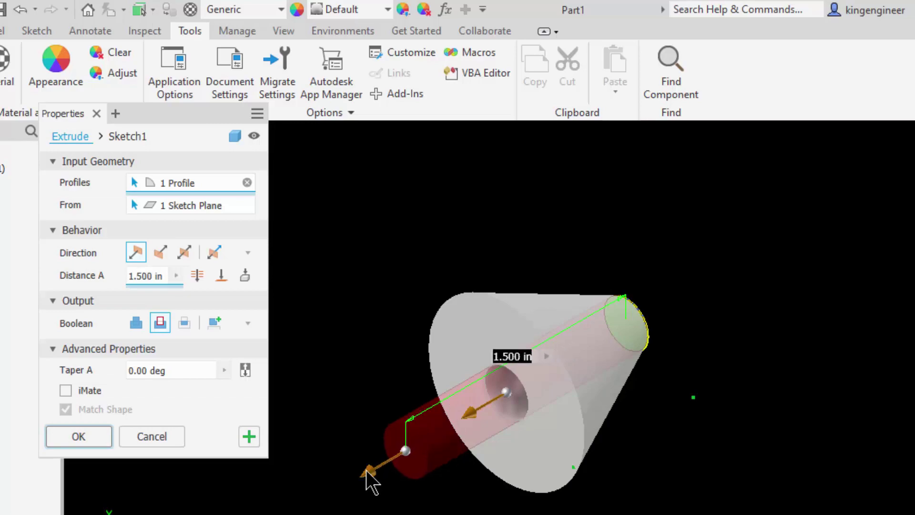
pyautogui.moveTo(366, 470); pyautogui.dragTo(353, 478)
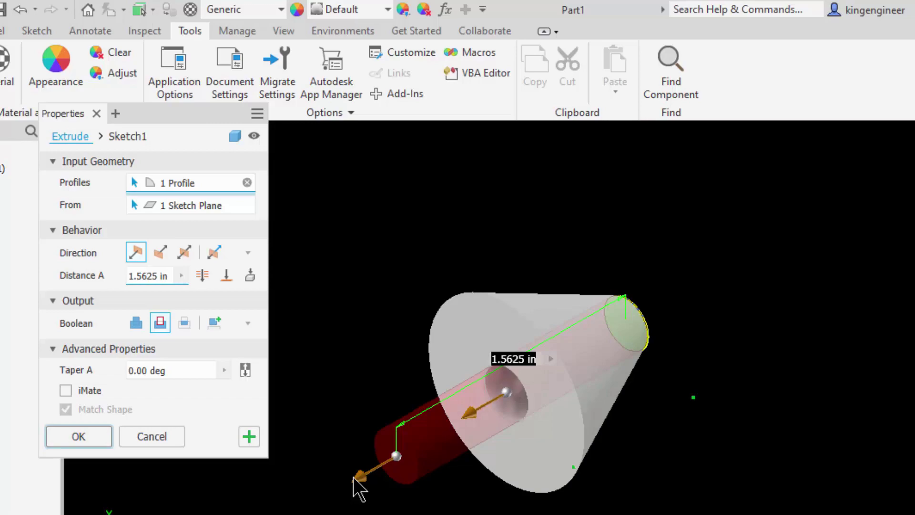
pyautogui.moveTo(354, 478); pyautogui.dragTo(345, 484)
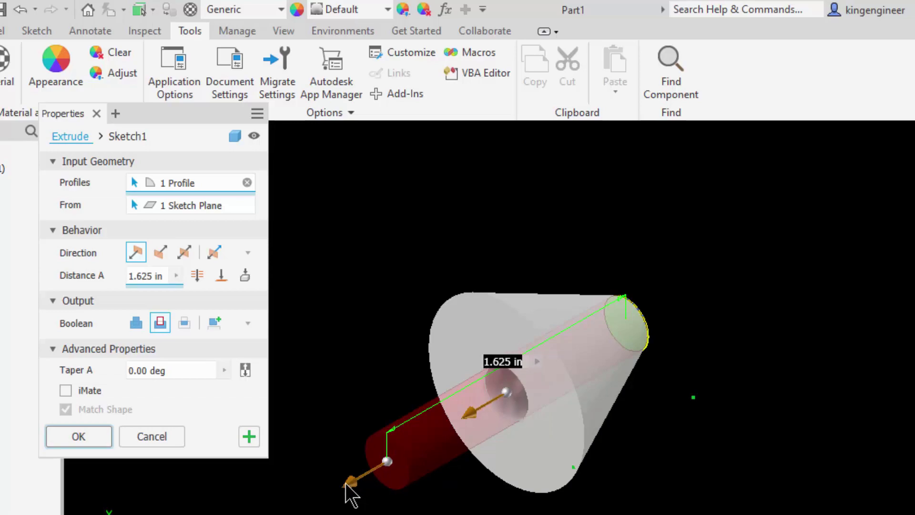
pyautogui.moveTo(345, 484)
pyautogui.mouseDown()
pyautogui.moveTo(398, 476)
pyautogui.moveTo(459, 435)
pyautogui.mouseUp()
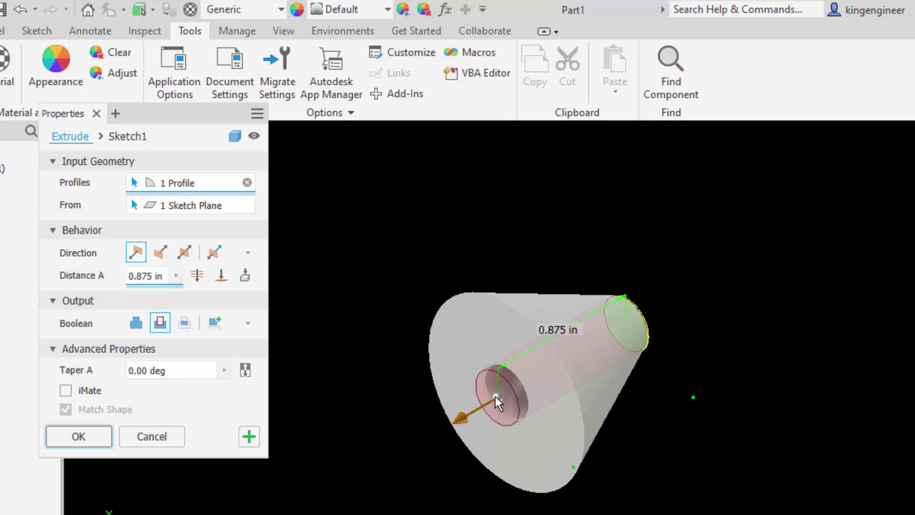
pyautogui.moveTo(498, 396); pyautogui.dragTo(563, 475)
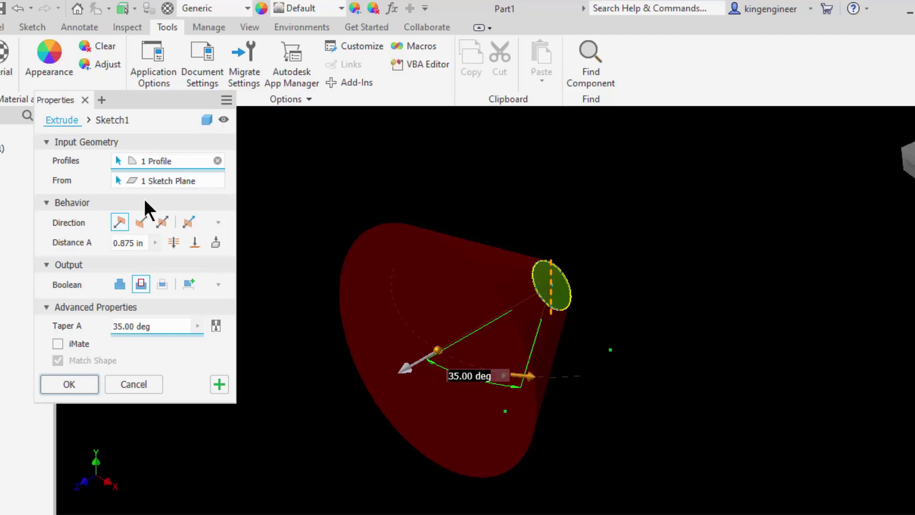
# Apply the tapered cut, then cycle the ribbon display modes and restore the full ribbon
pyautogui.click(68, 383)
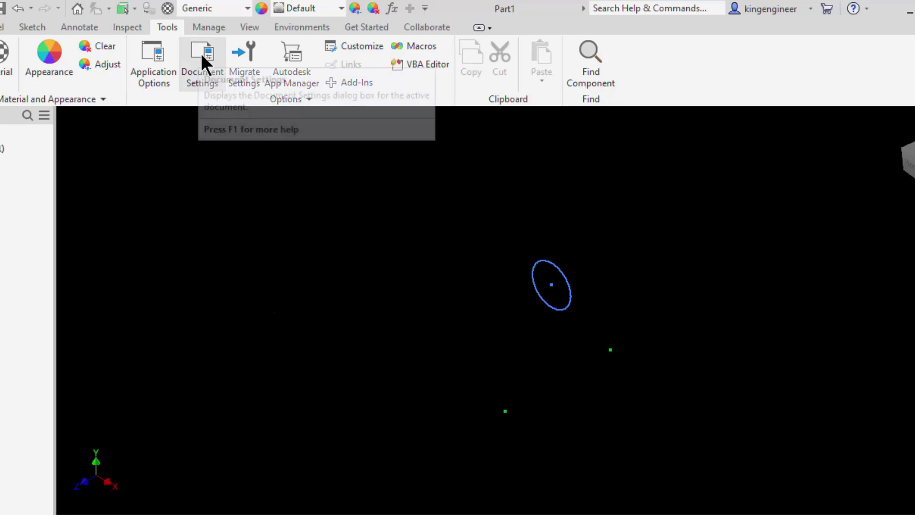
pyautogui.doubleClick(166, 25)
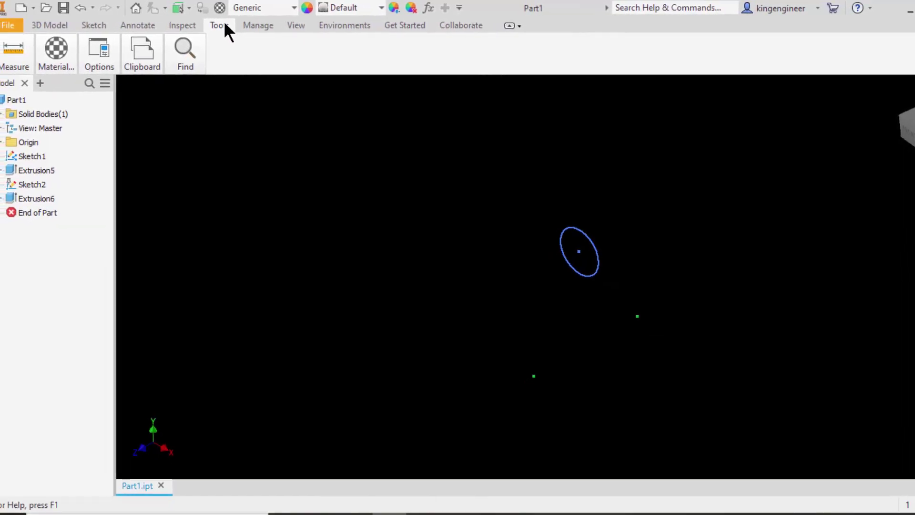
pyautogui.doubleClick(231, 23)
pyautogui.doubleClick(230, 24)
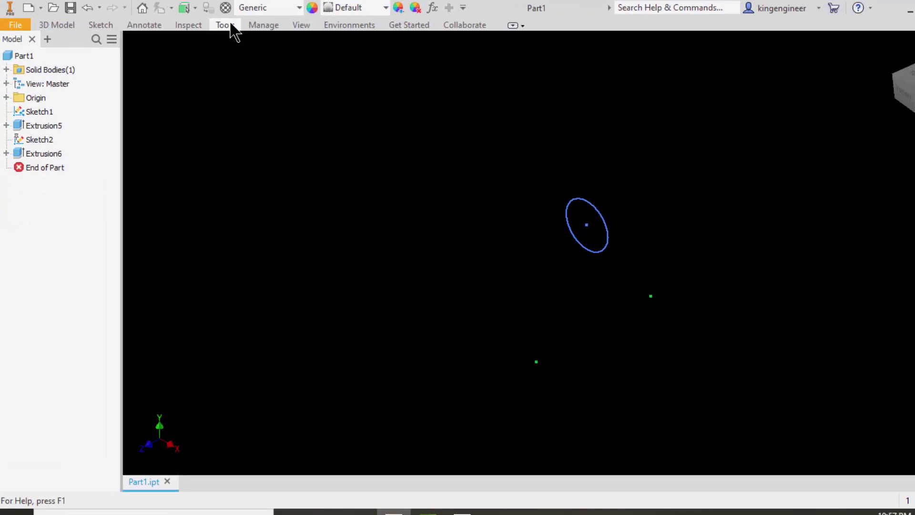
pyautogui.doubleClick(231, 24)
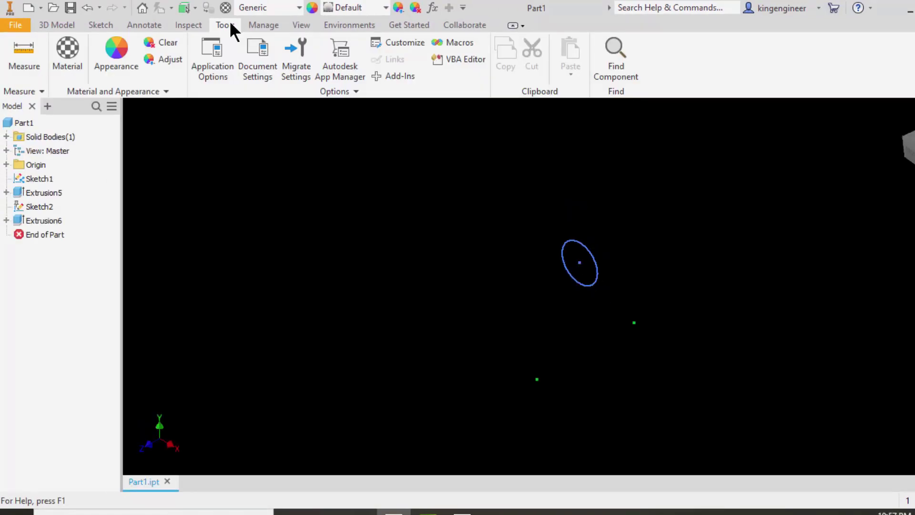
# Set the Angle Snap in Document Settings' Modeling tab to 20 degrees
pyautogui.click(259, 53)
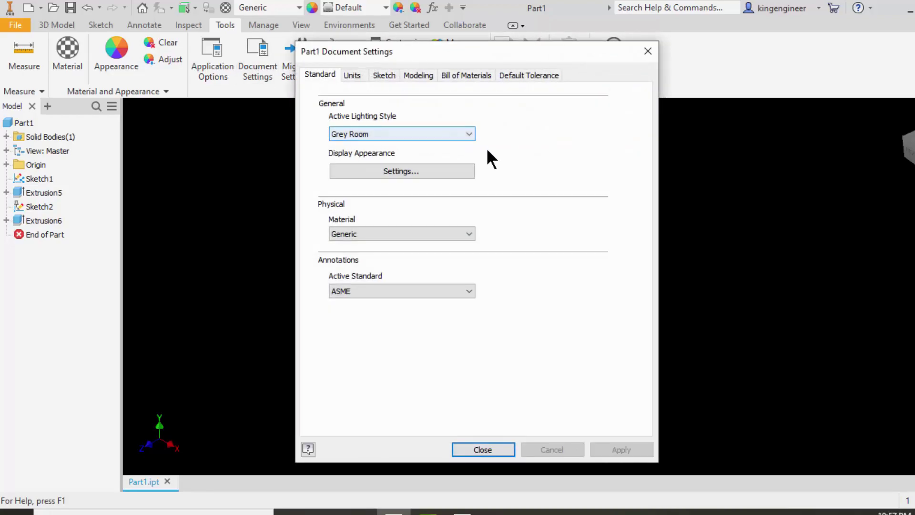
pyautogui.click(422, 75)
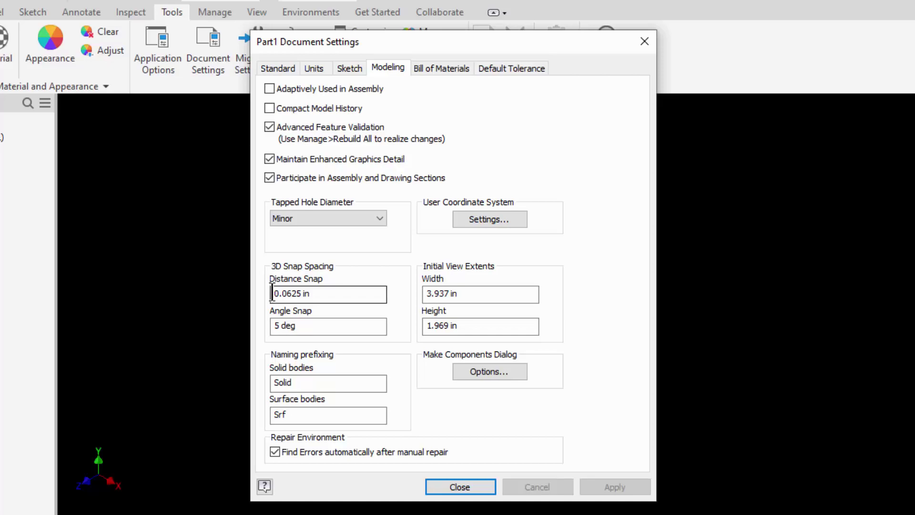
pyautogui.moveTo(278, 326); pyautogui.dragTo(256, 332)
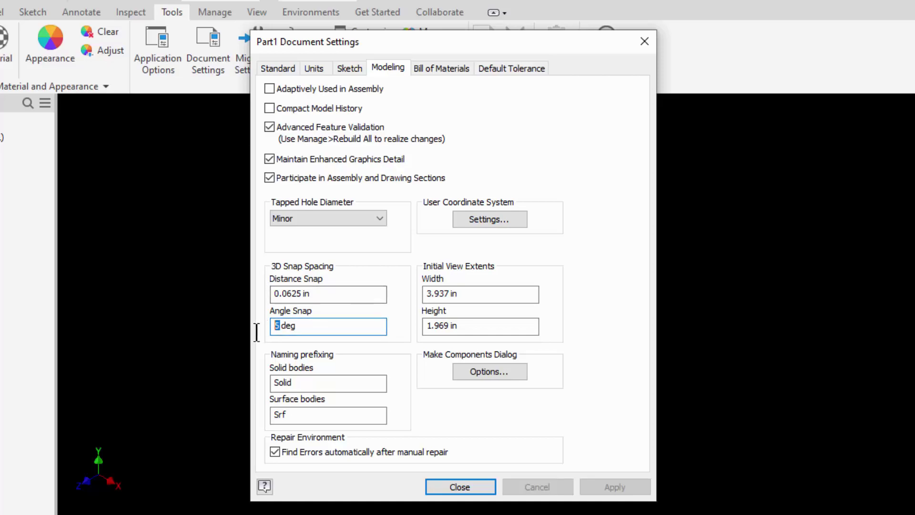
pyautogui.write('20')
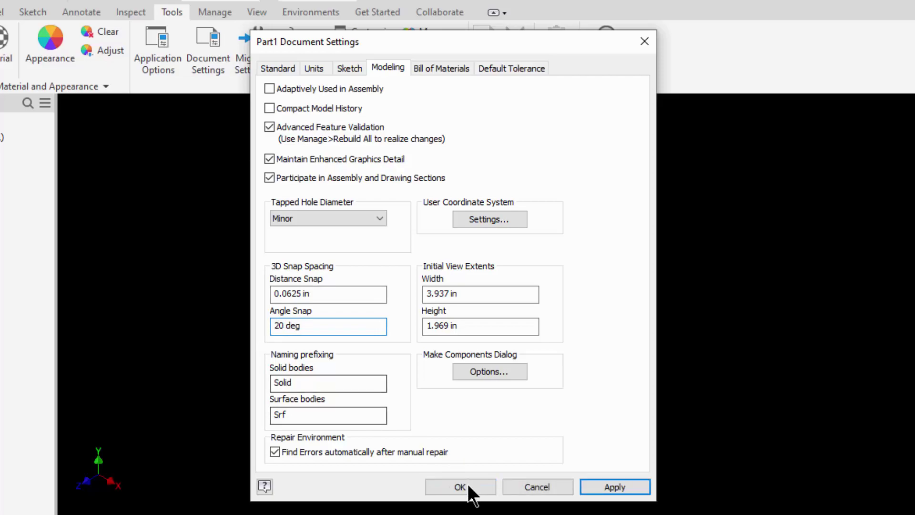
pyautogui.click(465, 486)
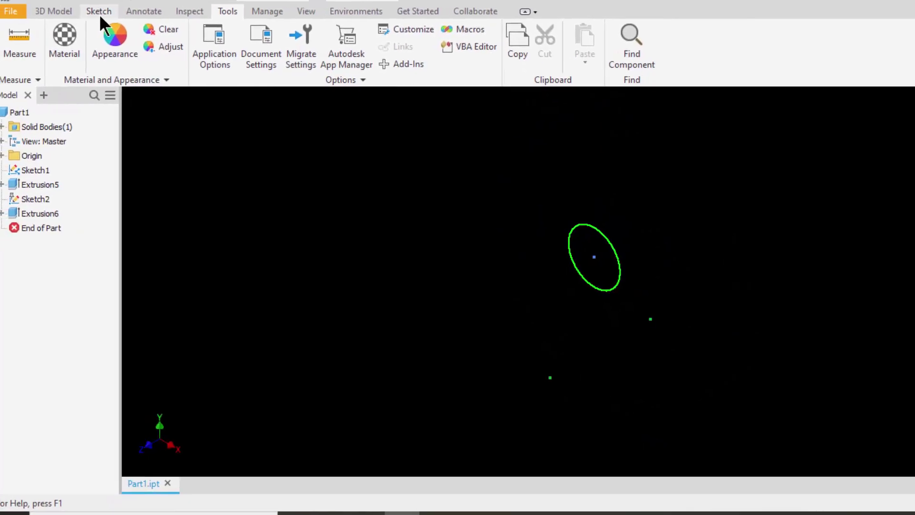
# Extrude the ellipse and drag its taper to 20 degrees, testing the 20-degree snap steps
pyautogui.click(99, 12)
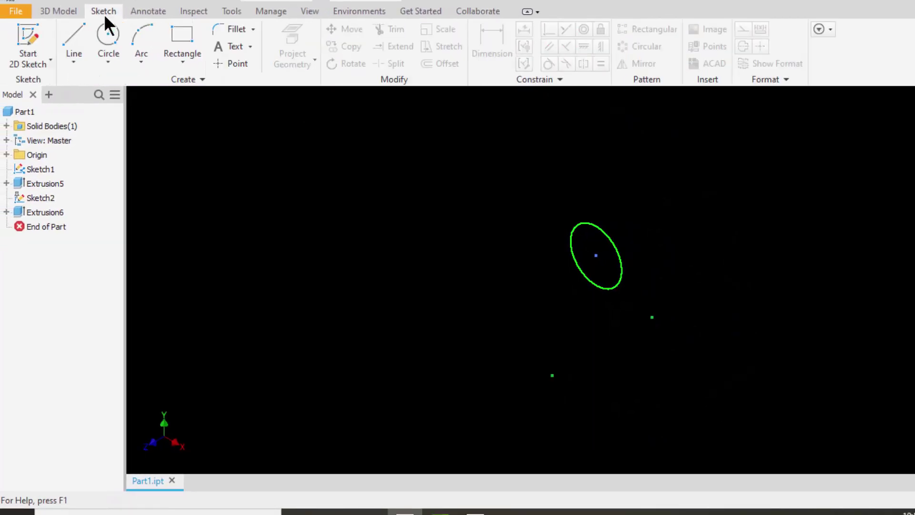
pyautogui.click(59, 9)
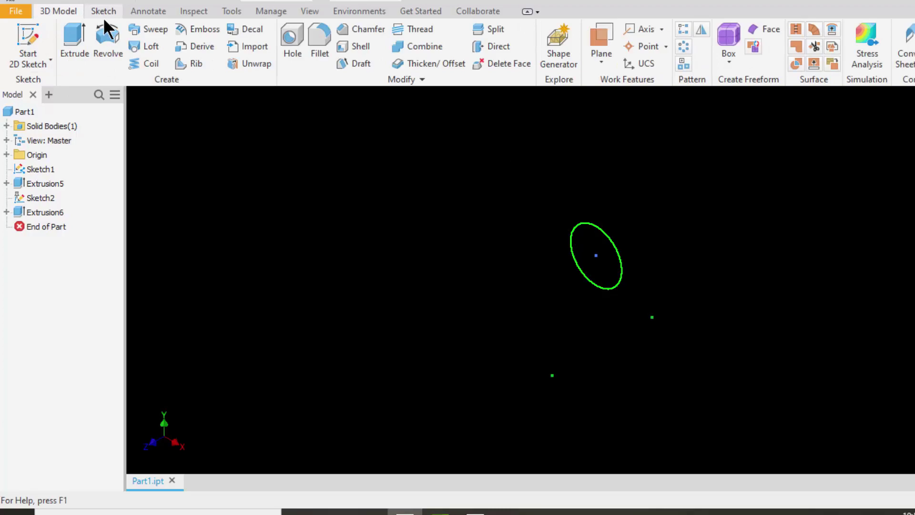
pyautogui.click(74, 39)
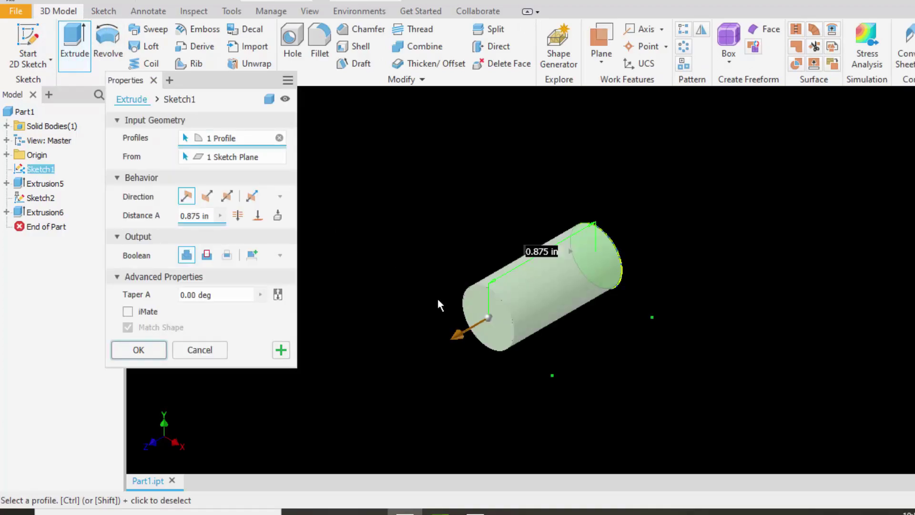
pyautogui.click(489, 322)
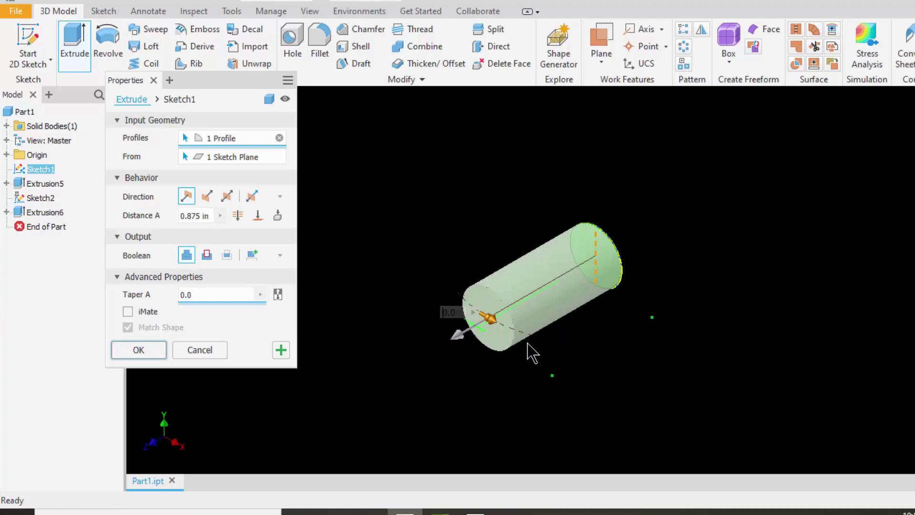
pyautogui.moveTo(527, 344); pyautogui.dragTo(530, 344)
pyautogui.moveTo(530, 341)
pyautogui.mouseDown()
pyautogui.moveTo(577, 374)
pyautogui.moveTo(667, 389)
pyautogui.moveTo(473, 356)
pyautogui.mouseUp()
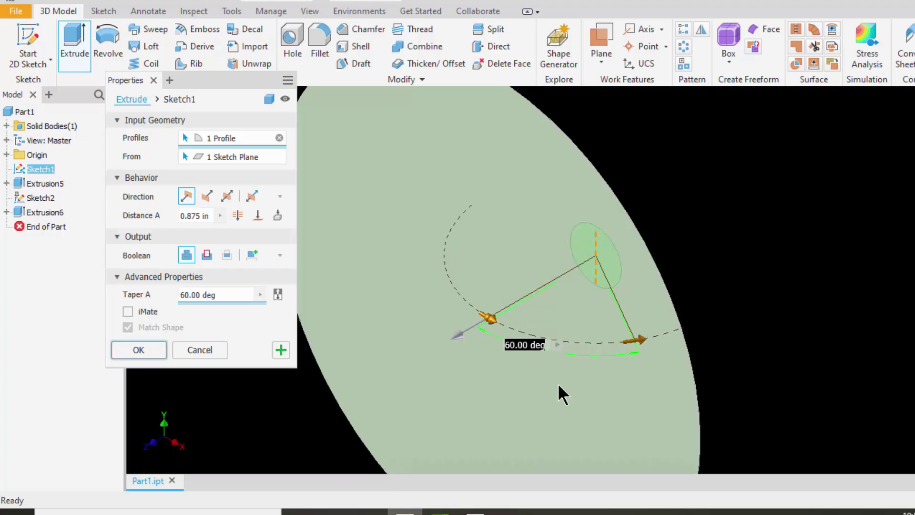